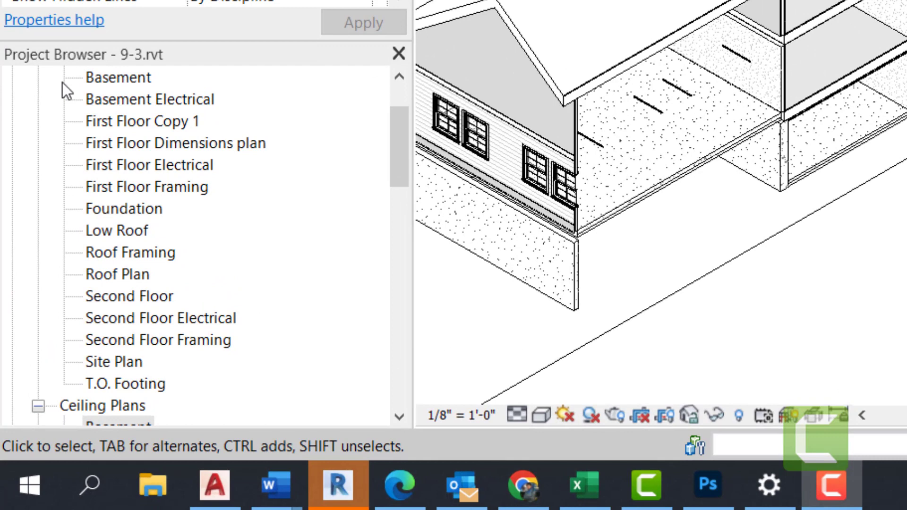
Open the Basement reflected ceiling plan.
scroll(154, 176, up, 1)
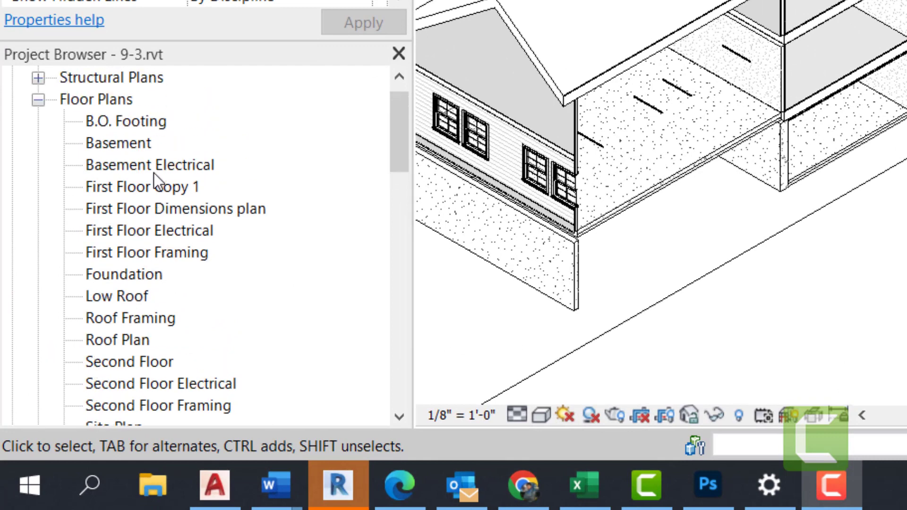
scroll(149, 172, down, 3)
scroll(148, 175, down, 1)
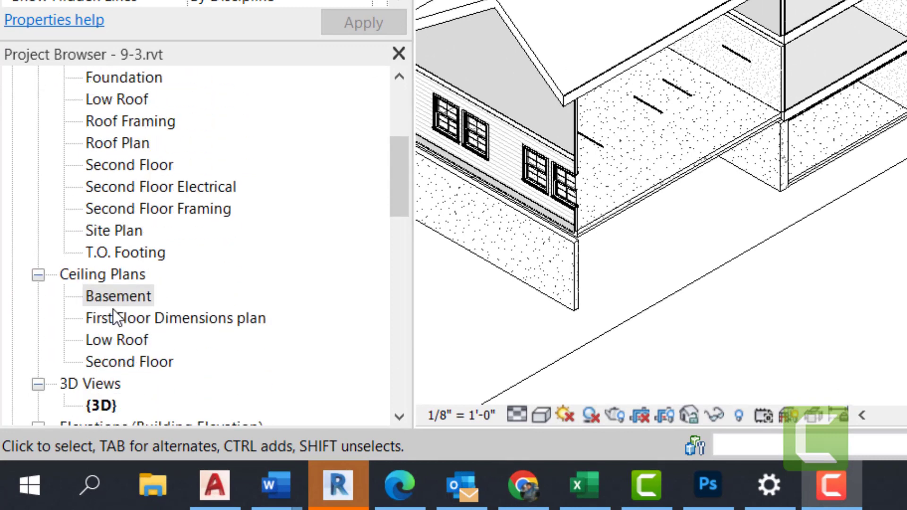
double_click(118, 296)
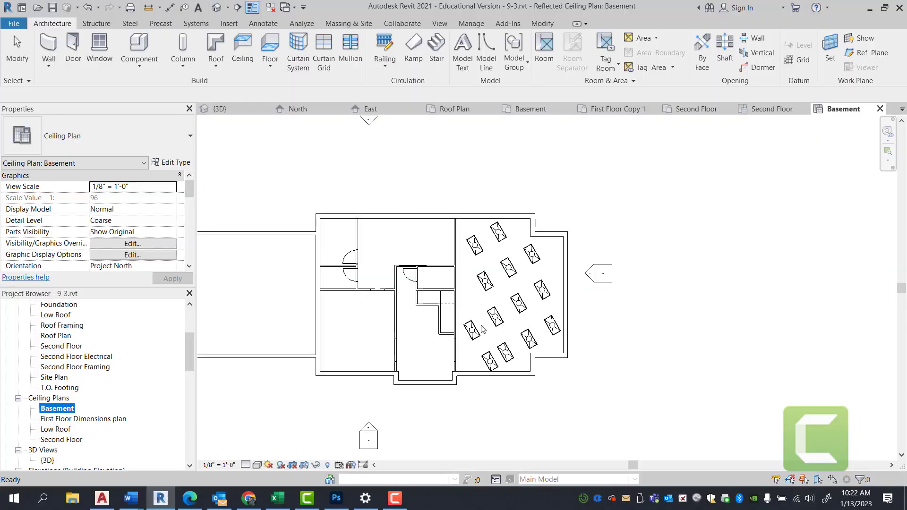
scroll(618, 278, down, 2)
scroll(463, 290, up, 3)
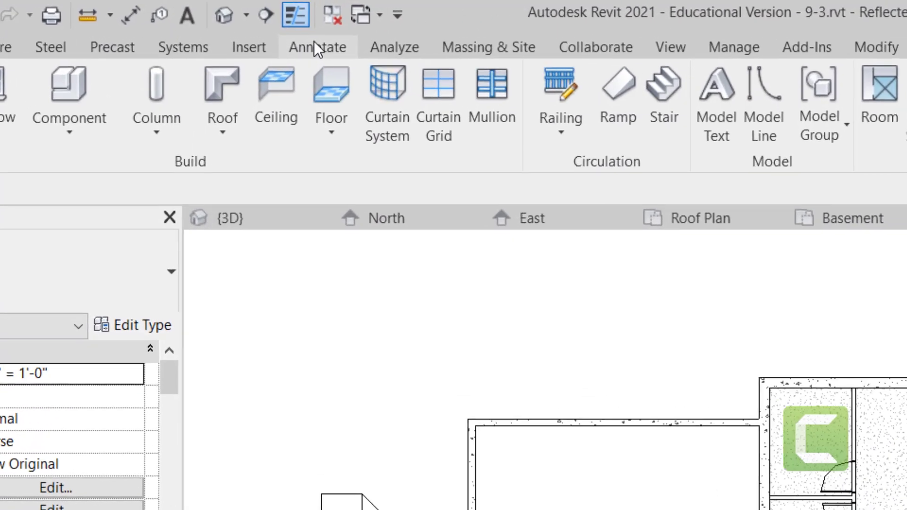
Place a 3/32" Arial text note reading "NO CEILING TYPICAL" in the upper middle room of the basement ceiling plan.
click(263, 23)
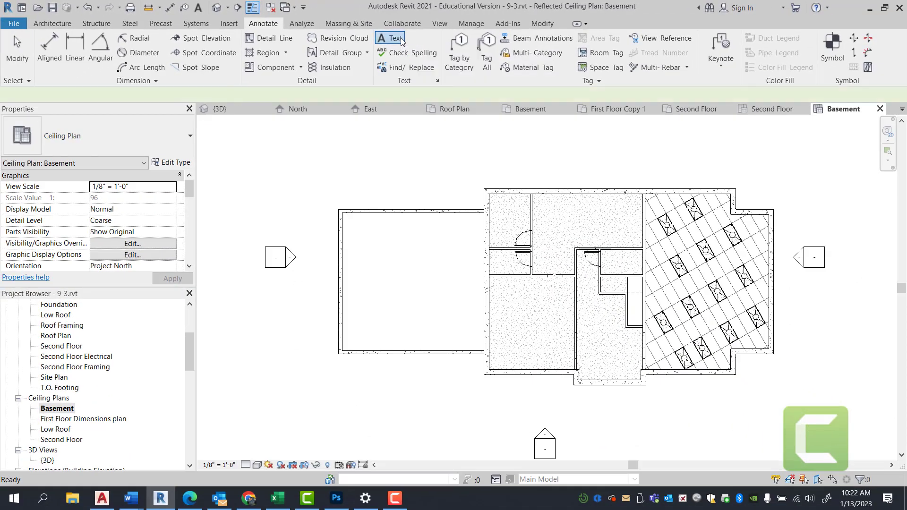
click(395, 39)
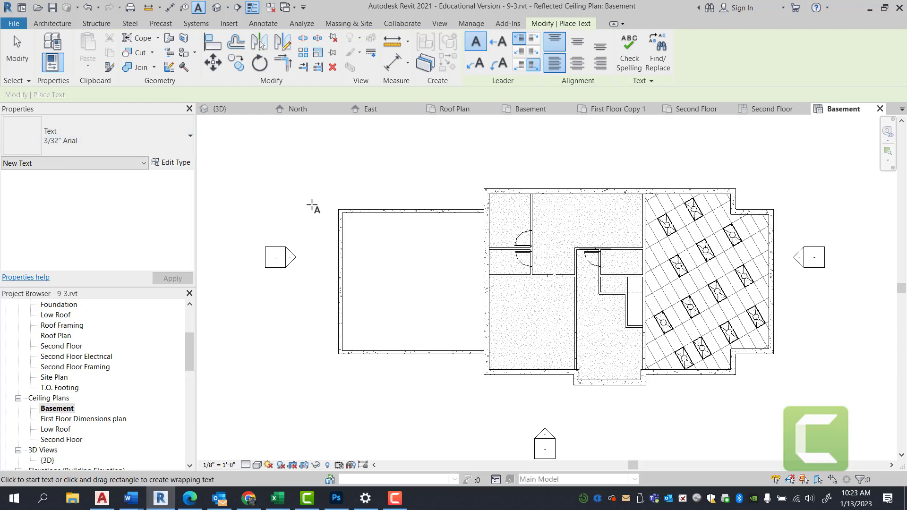
scroll(560, 221, up, 1)
click(560, 220)
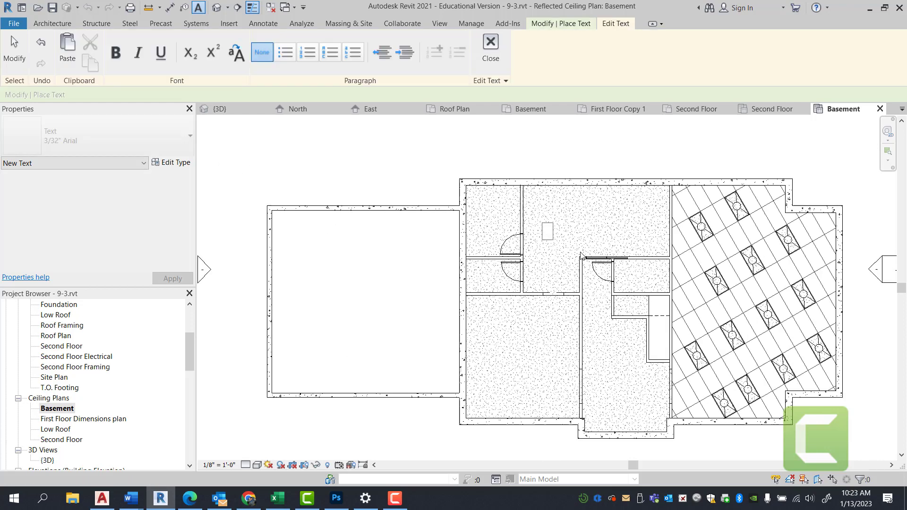
text(NO CEILING TYPICAL)
key(Escape)
Add a straight leader to the left side of the "NO CEILING TYPICAL" note, pointing into the upper left room.
scroll(553, 220, up, 3)
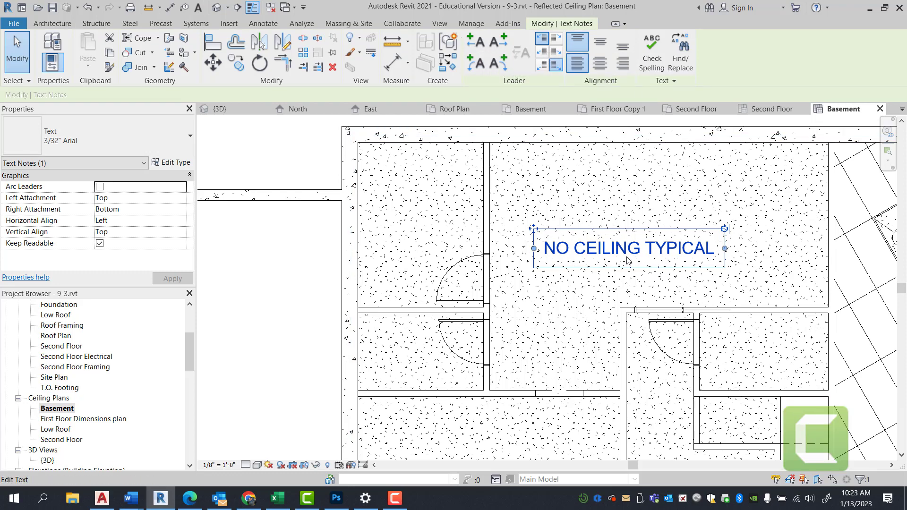
click(481, 47)
key(Escape)
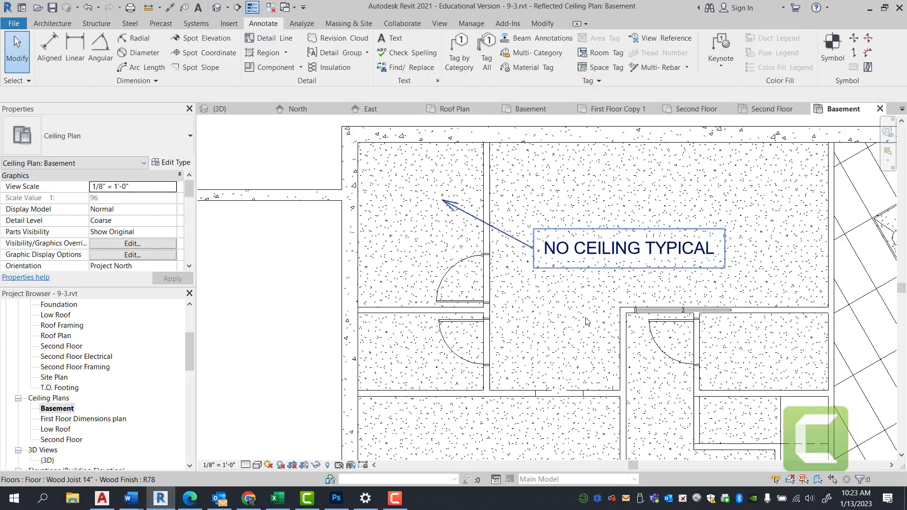
Edit the boundary of the Wood Joist 14" - Wood Finish floor above the upper rooms and finish without attaching walls to its bottom.
scroll(613, 228, down, 3)
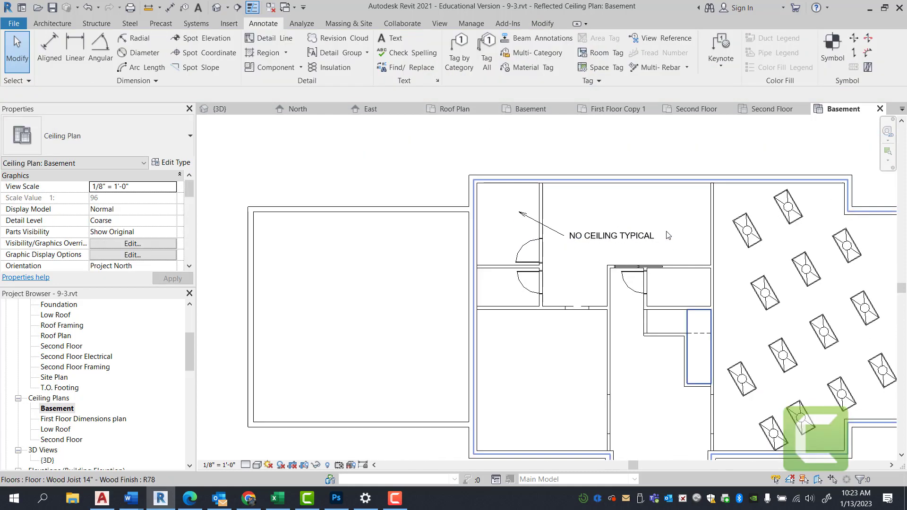
double_click(647, 210)
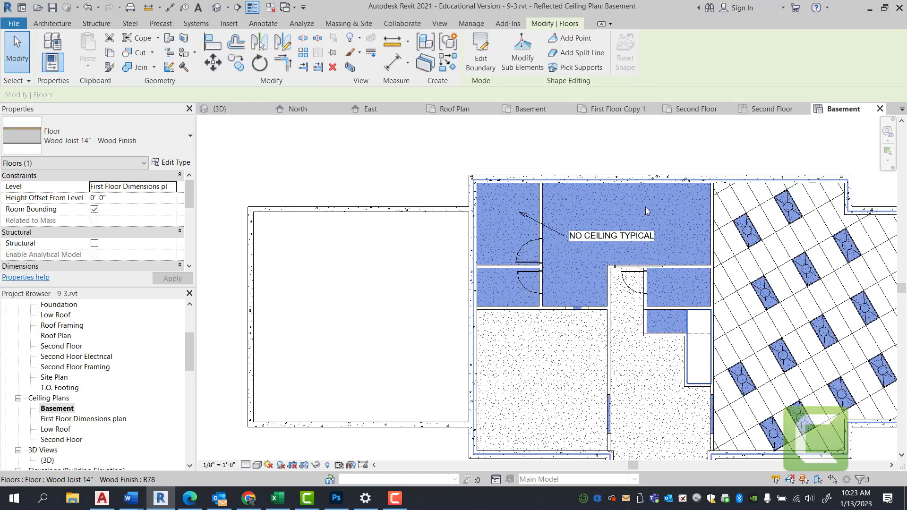
scroll(742, 347, up, 3)
click(283, 61)
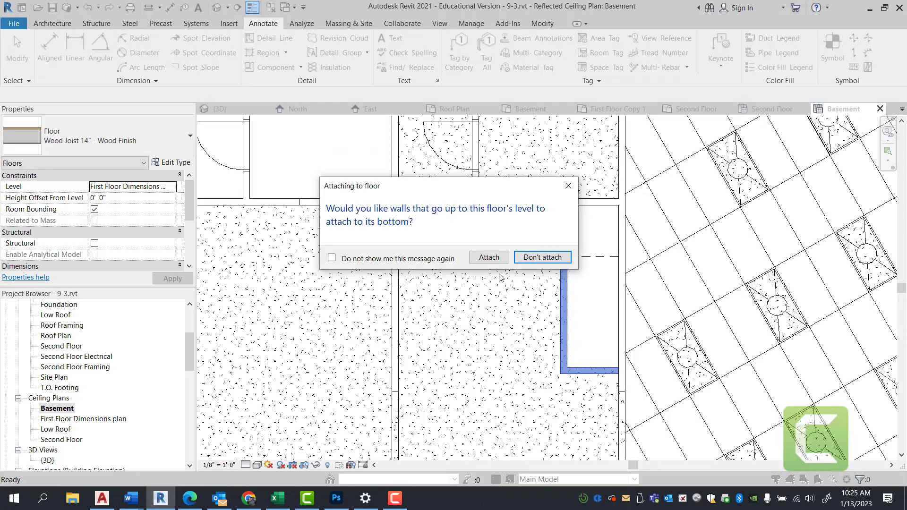
click(542, 427)
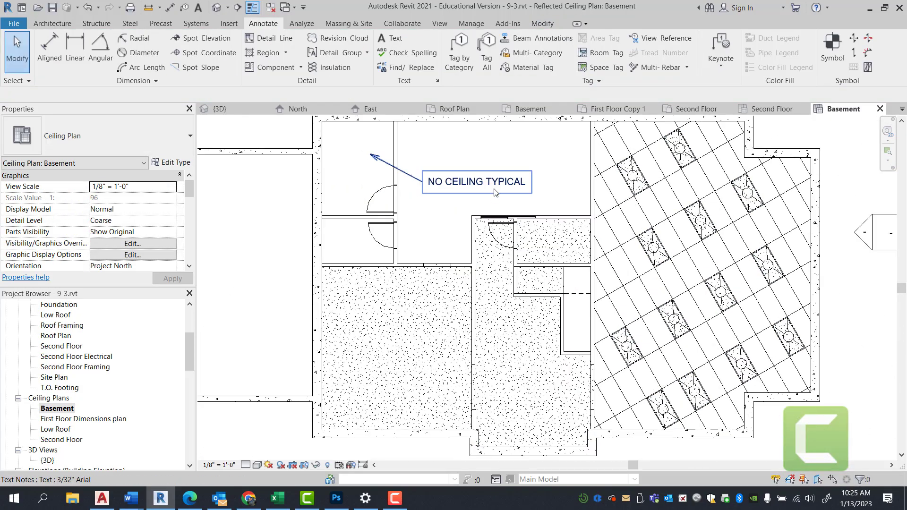
Bend the leader of the "NO CEILING TYPICAL" note at its elbow so the segment beside the text runs horizontally.
click(415, 182)
scroll(415, 182, up, 2)
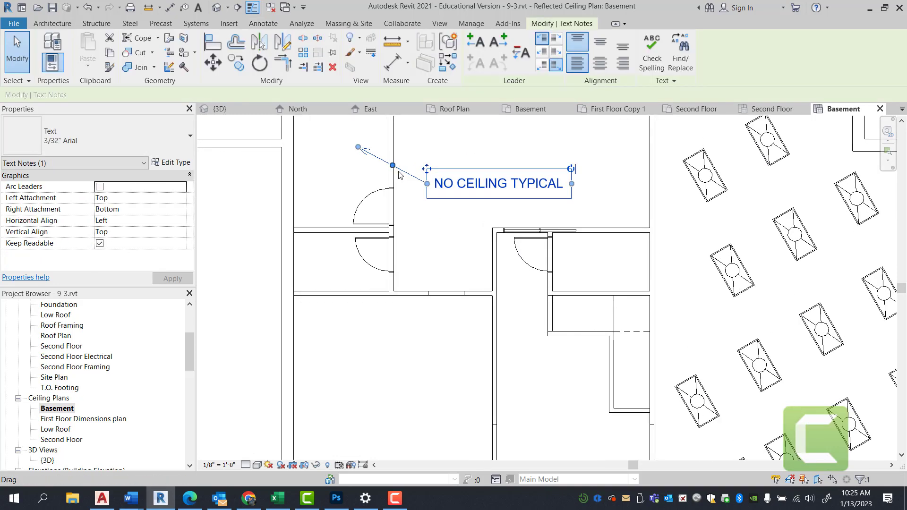
click(556, 214)
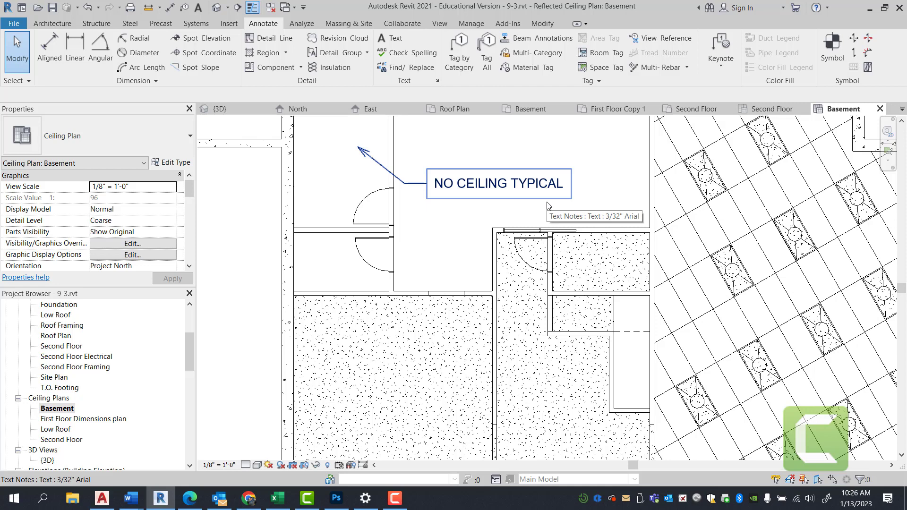
Start a new text note with the 1/4" Arial type and open that type's properties for editing.
key(t)
key(x)
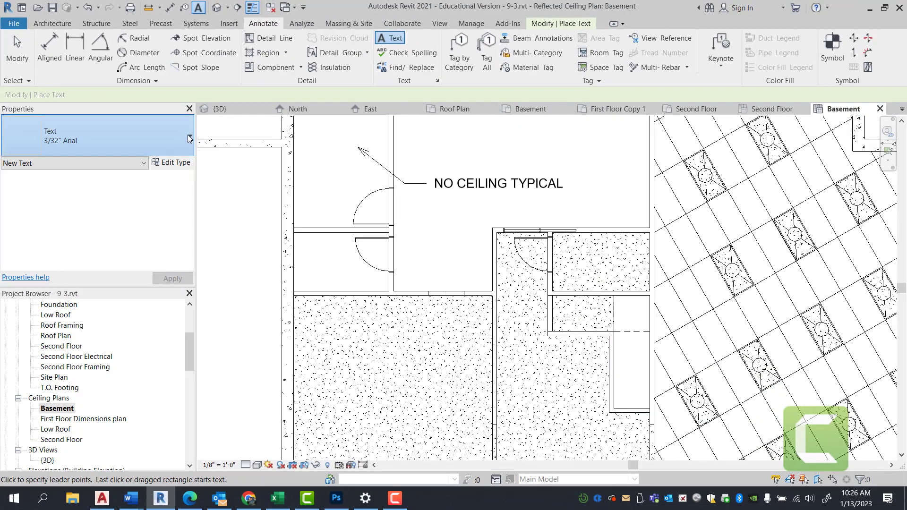
click(188, 138)
click(70, 196)
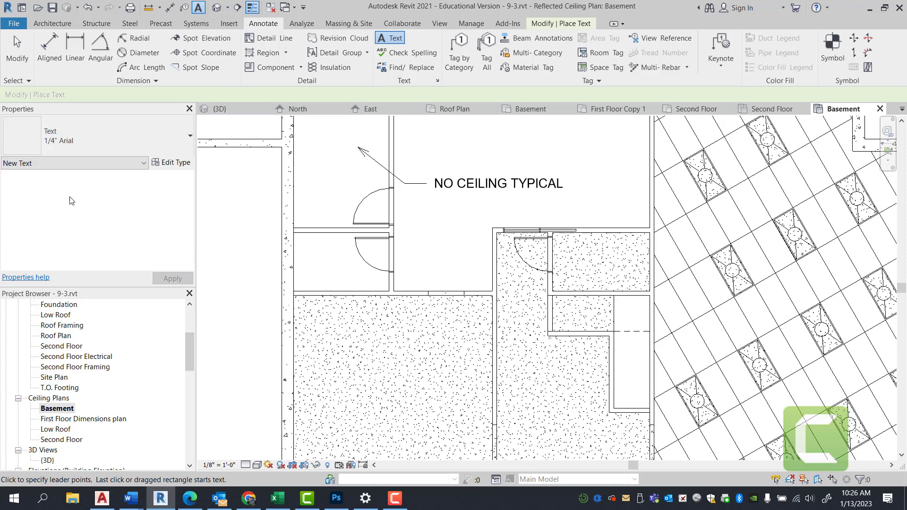
click(183, 166)
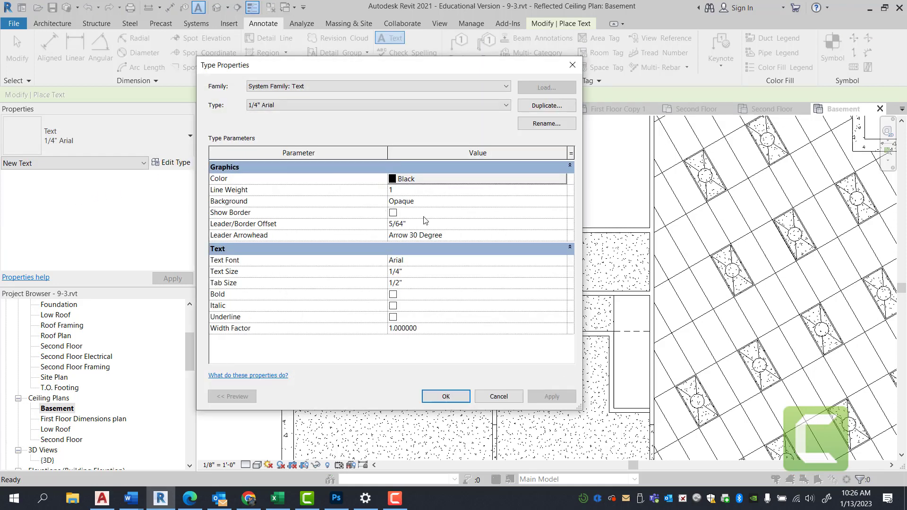
click(416, 260)
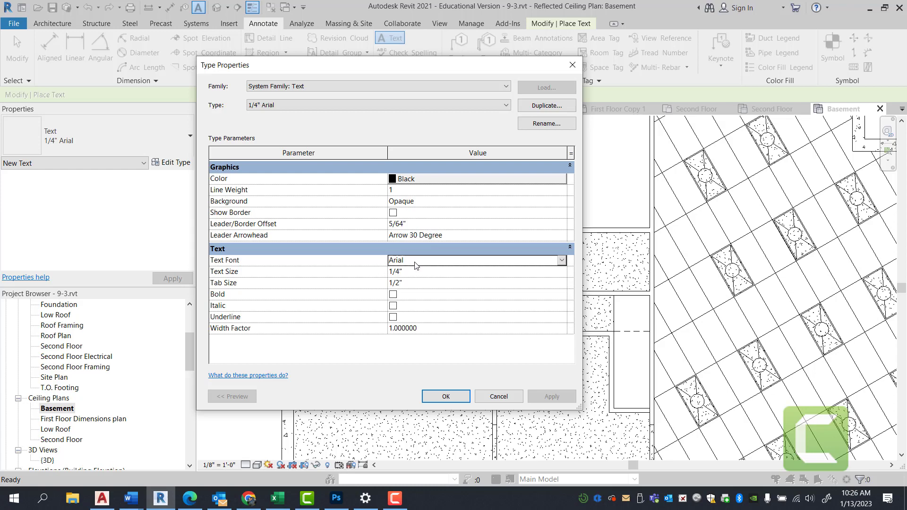
click(561, 261)
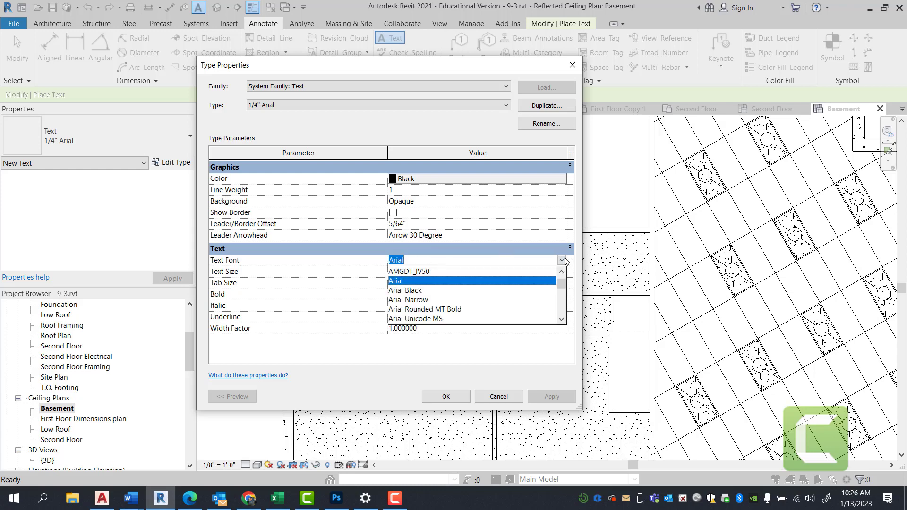
click(529, 115)
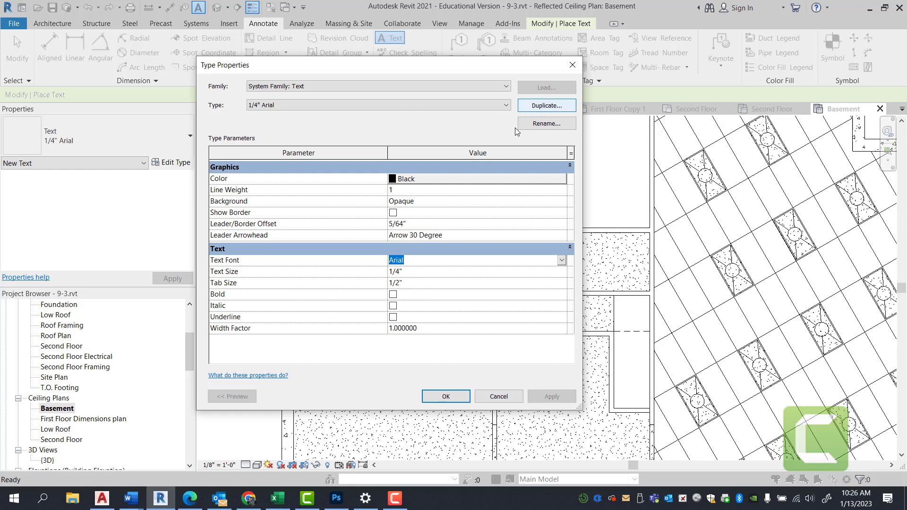
Duplicate the 1/4" Arial text type as "1/4" NEW FONT".
click(539, 105)
drag(374, 229, 356, 236)
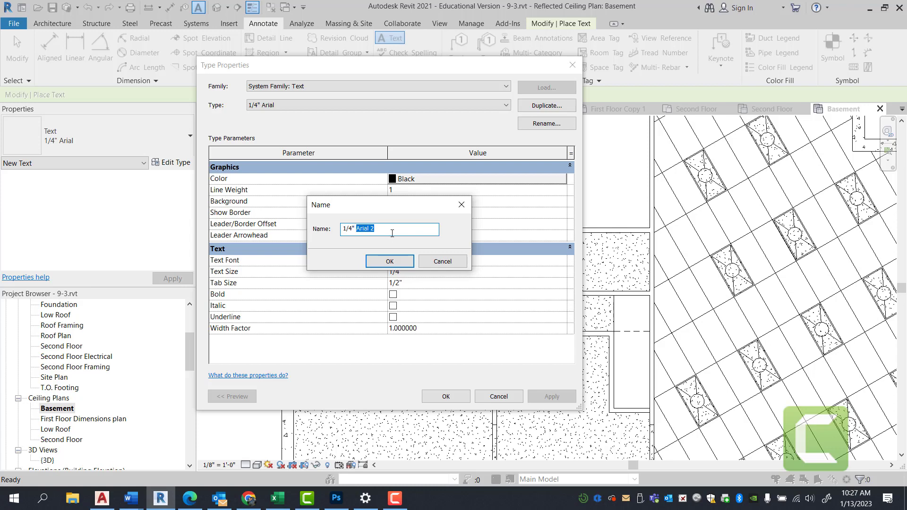
text(nEW FONT)
click(394, 262)
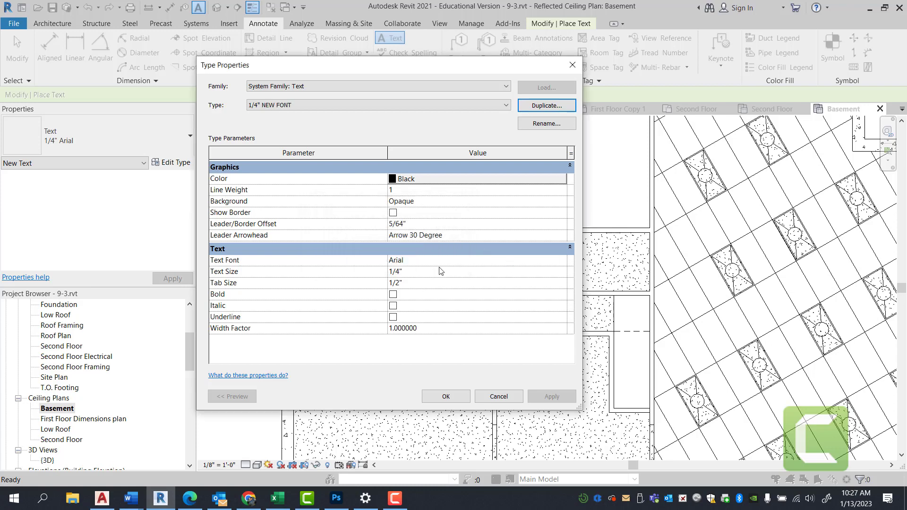
Set the text font of the 1/4" NEW FONT type to Swis721 BdCnOul BT and accept the type properties.
click(551, 263)
click(561, 259)
scroll(479, 292, down, 5)
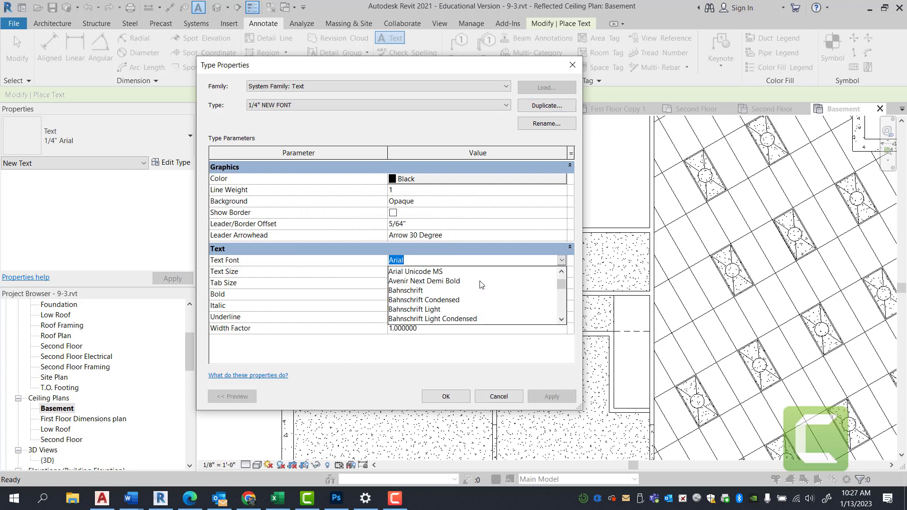
scroll(472, 298, down, 20)
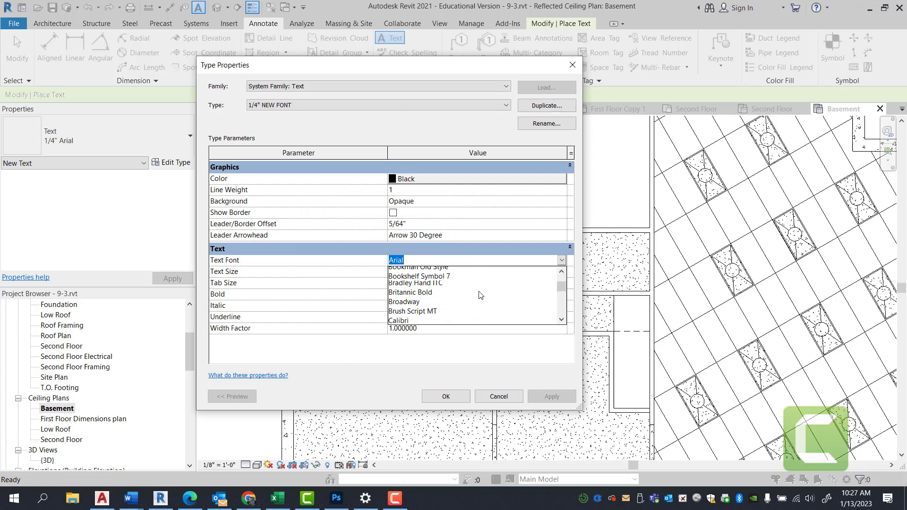
scroll(456, 315, down, 10)
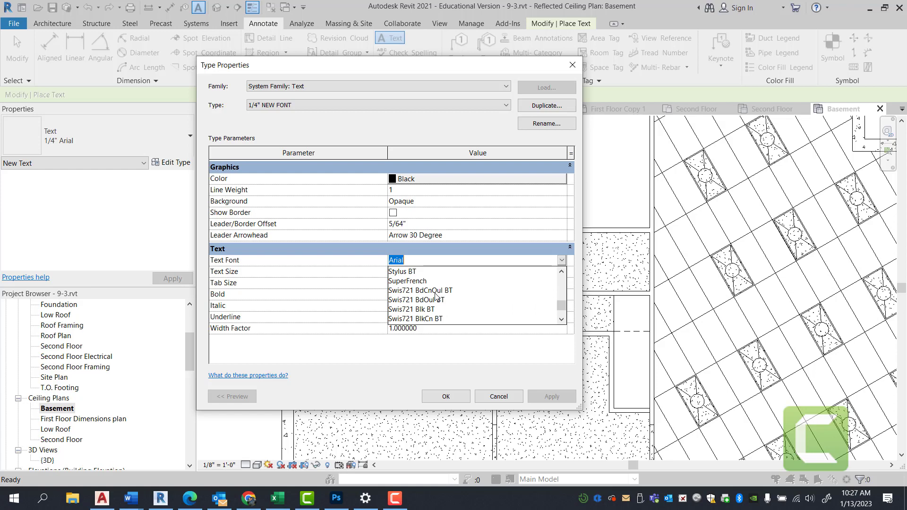
click(435, 291)
click(457, 396)
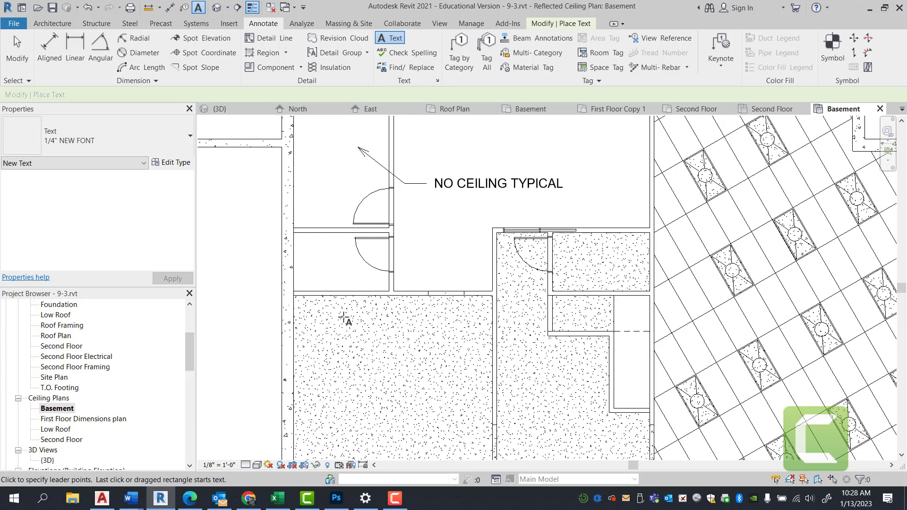
Review the font and text size settings of the 1/4" NEW FONT type.
click(175, 162)
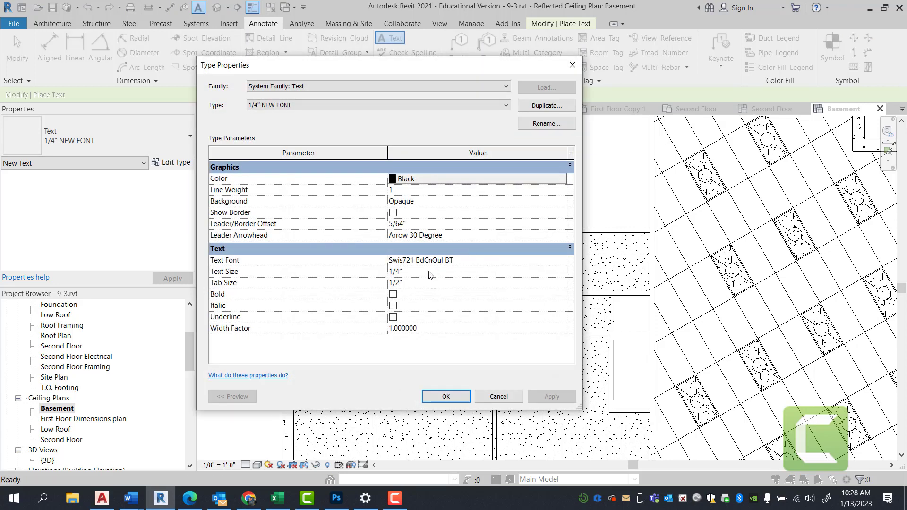
click(430, 273)
click(446, 396)
Place a text note with a leader reading "NOT EXCAVATED" in the large empty area on the plan's left side.
click(335, 220)
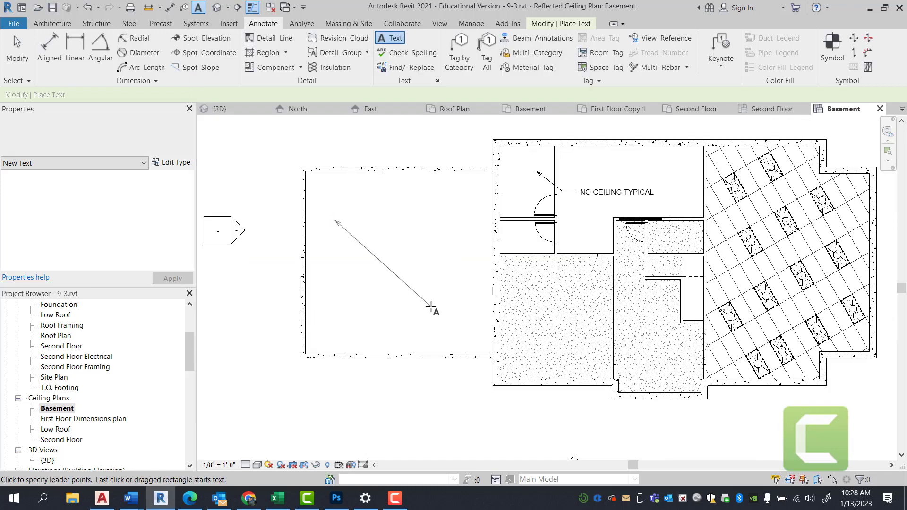
click(354, 240)
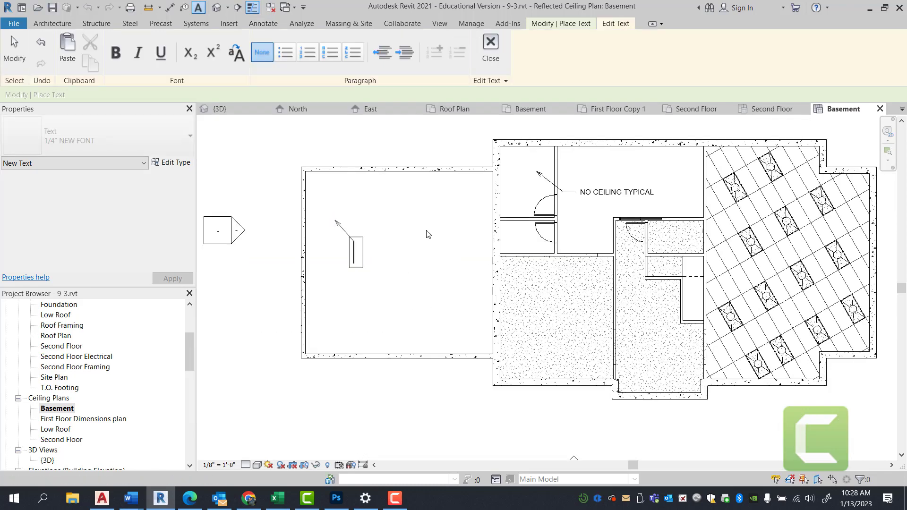
text(NOT )
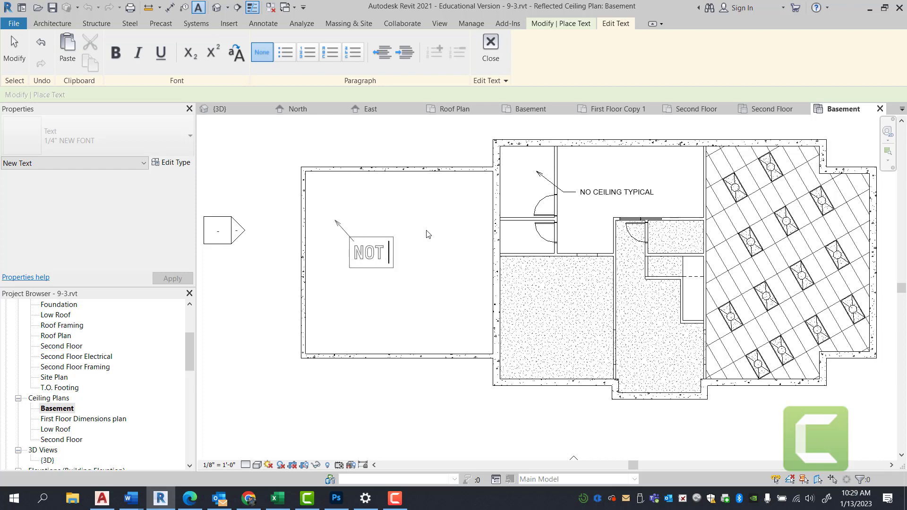
text(EXCAVAT)
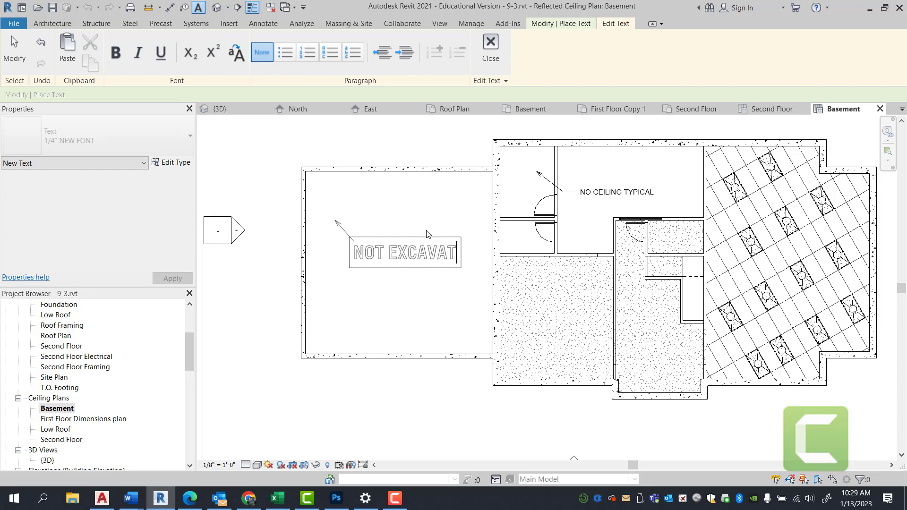
text(ED)
click(335, 313)
scroll(287, 237, up, 3)
key(Escape)
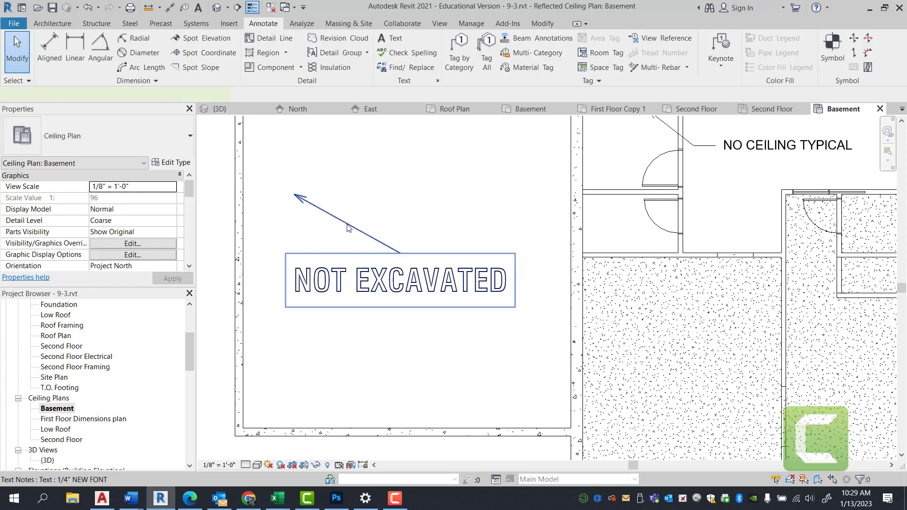
Remove the leader from the "NOT EXCAVATED" note and fit the whole plan in view.
click(348, 228)
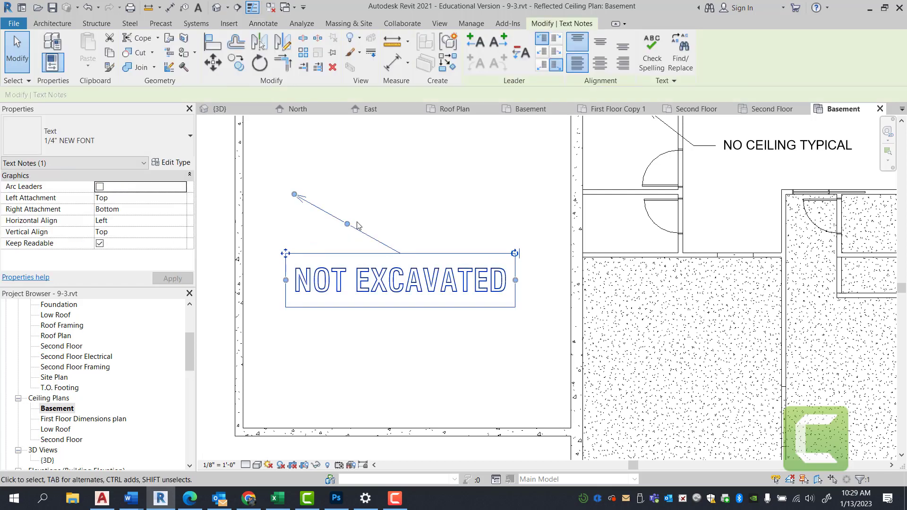
click(522, 57)
key(Escape)
key(z)
key(f)
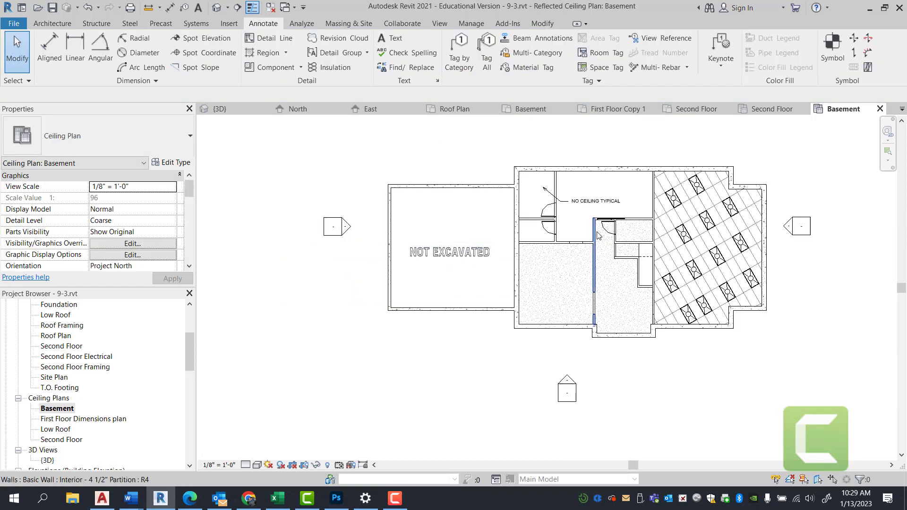